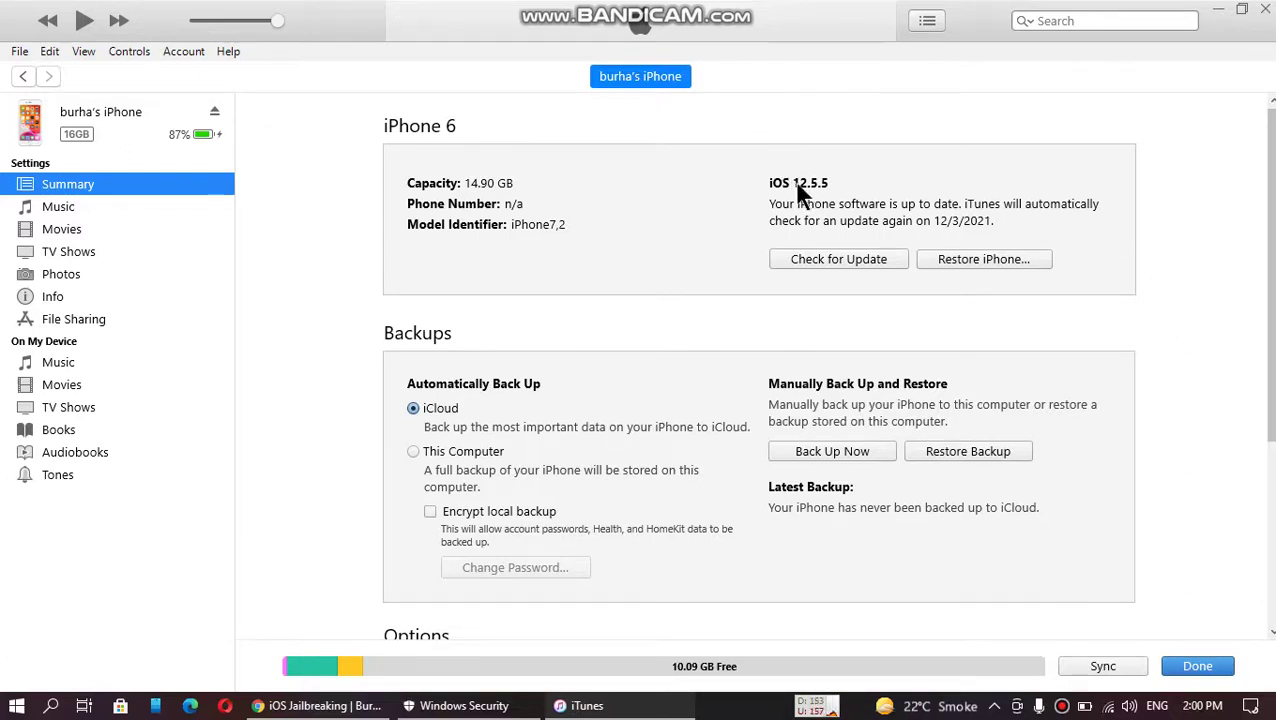
# Open the unc0ver 7.0.2 site in a new tab from the guide's Unc0ver section, then return to the guide
pyautogui.hotkey('alt', 'Tab')
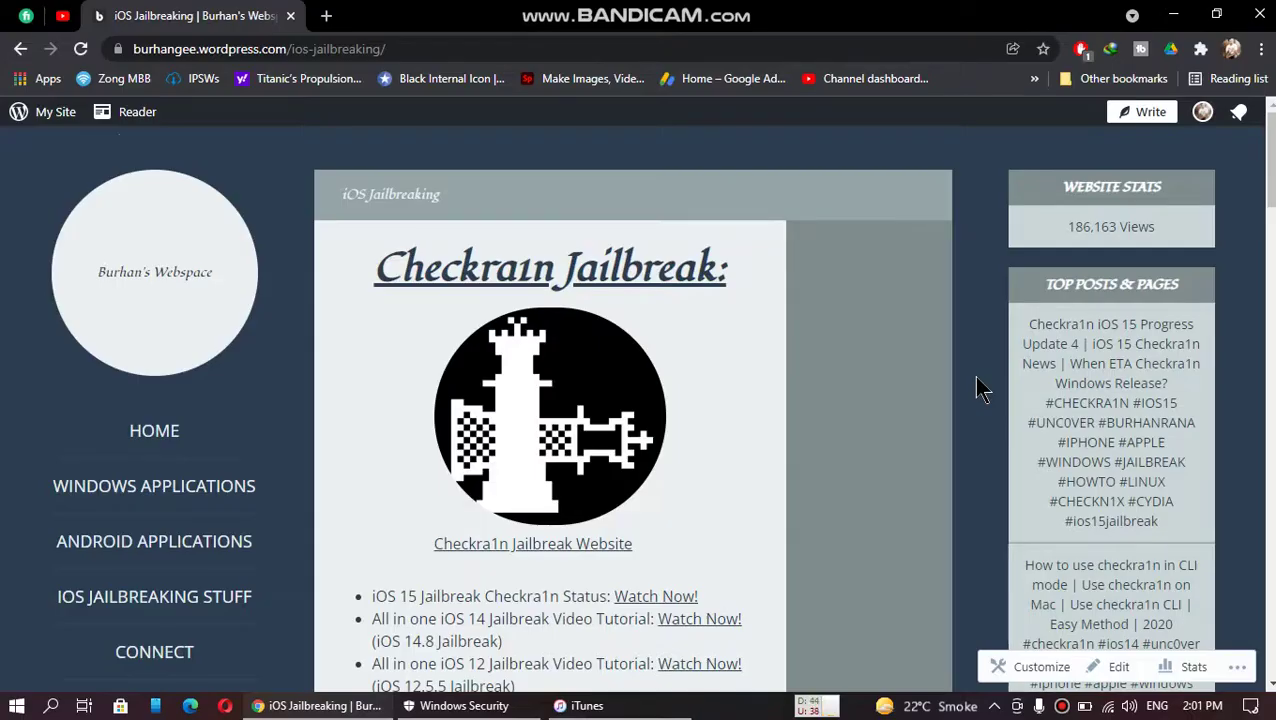
pyautogui.click(408, 45)
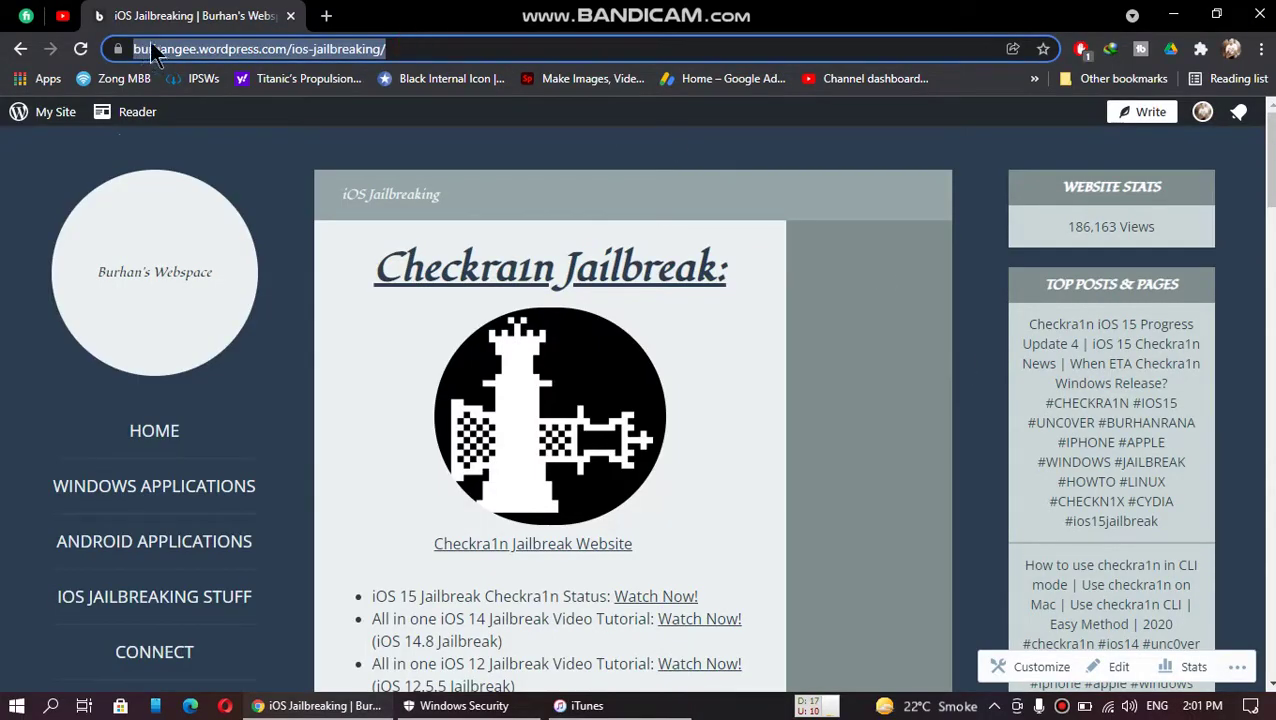
pyautogui.scroll(-8, 963, 308)
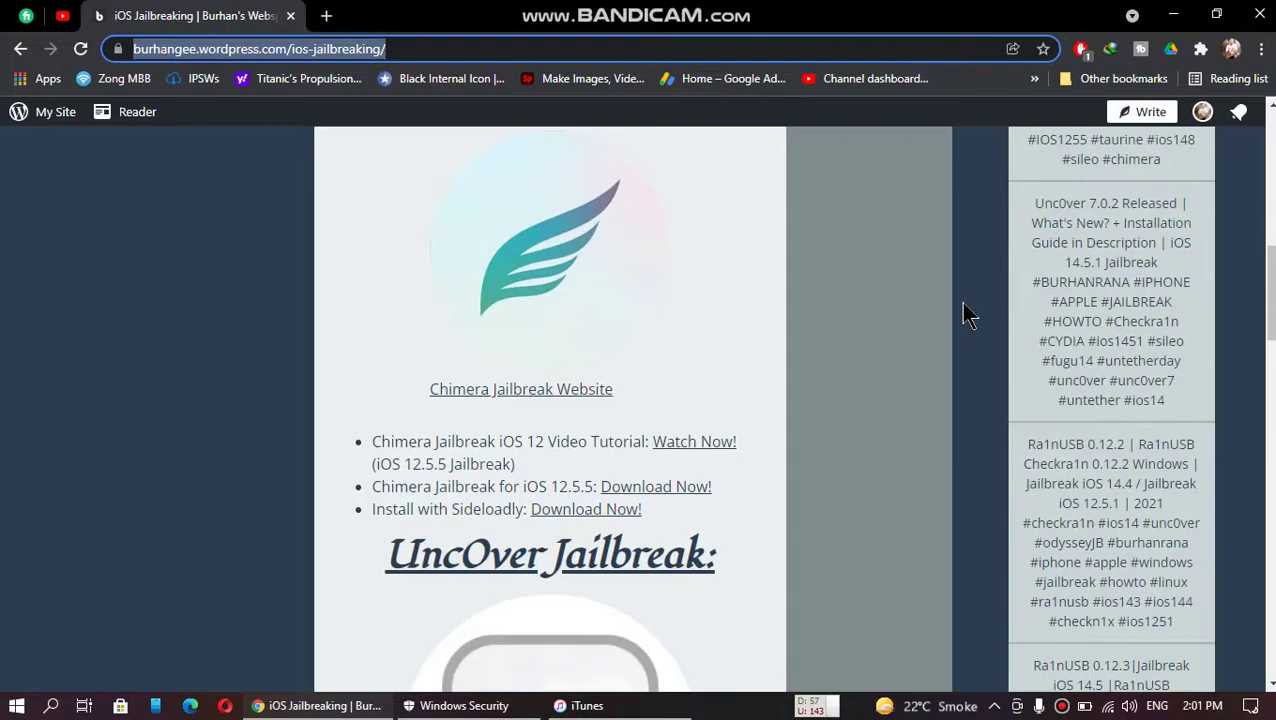
pyautogui.scroll(-3, 963, 308)
pyautogui.scroll(-4, 970, 315)
pyautogui.scroll(1, 547, 341)
pyautogui.scroll(1, 672, 353)
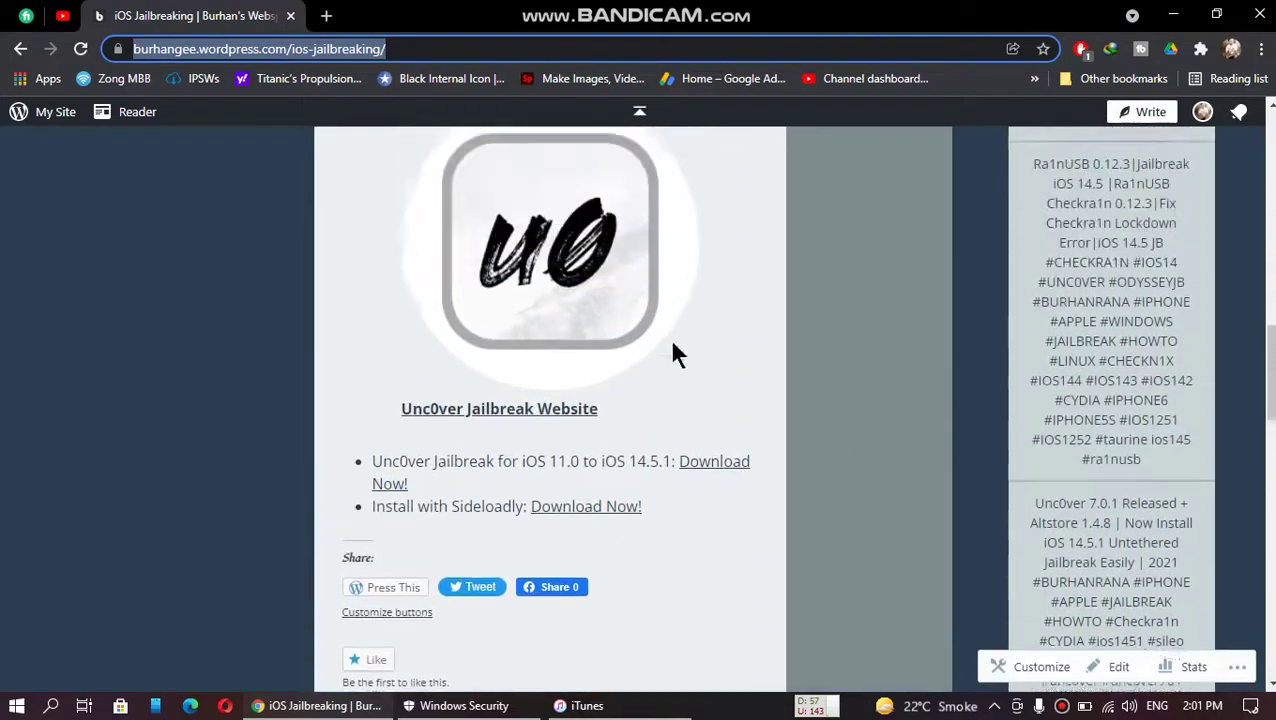
pyautogui.scroll(1, 740, 462)
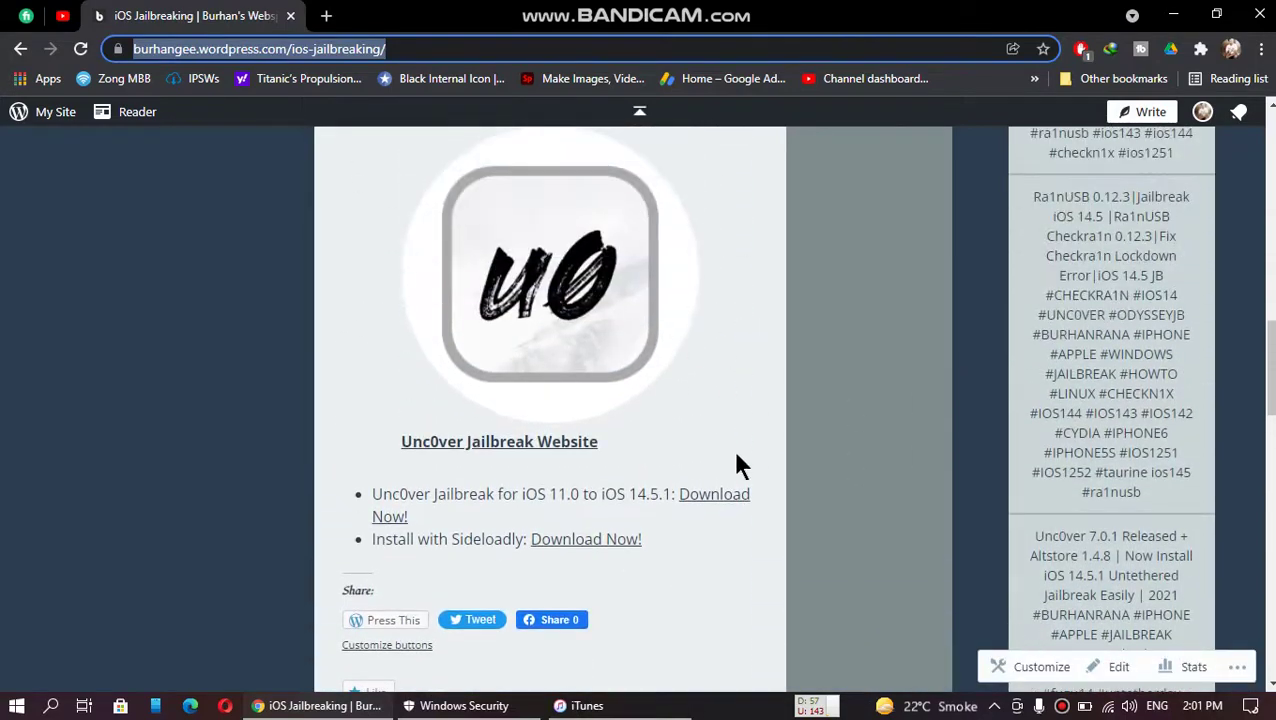
pyautogui.click(708, 497)
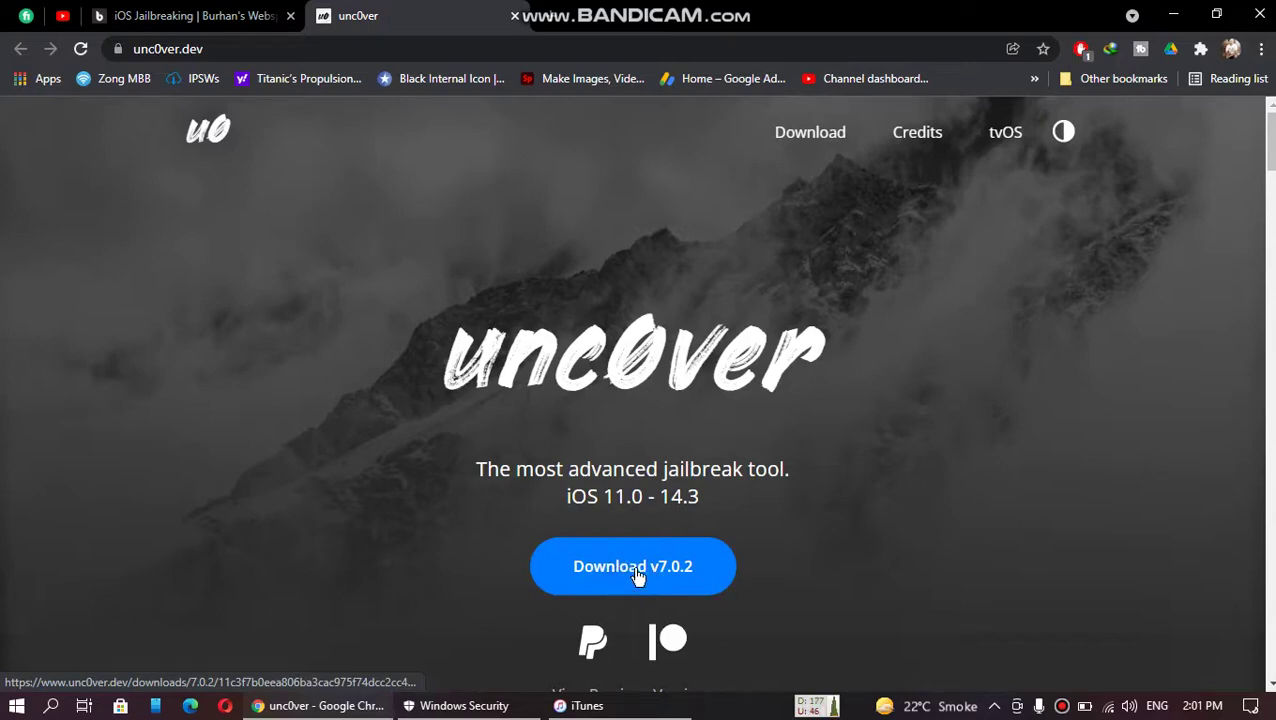
pyautogui.click(229, 24)
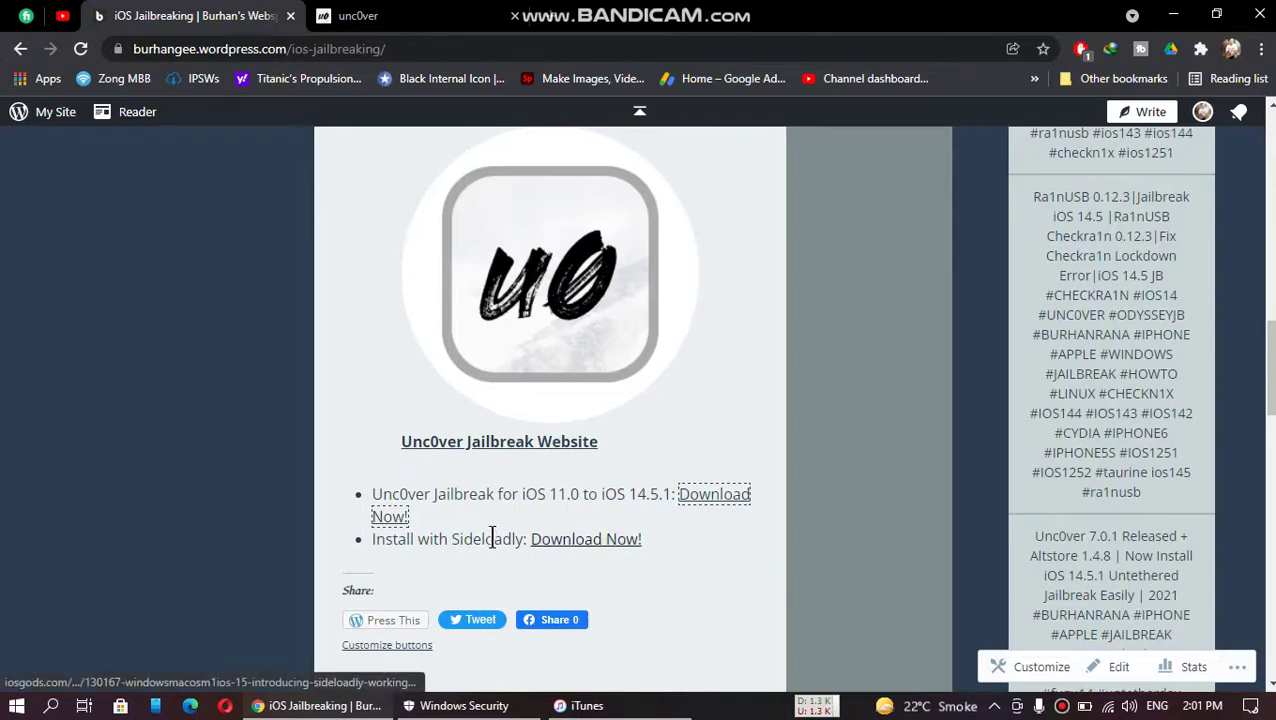
# Open the iOSGods Sideloadly download page in a new tab and scroll to its download buttons
pyautogui.moveTo(466, 538); pyautogui.dragTo(502, 538)
pyautogui.click(586, 539)
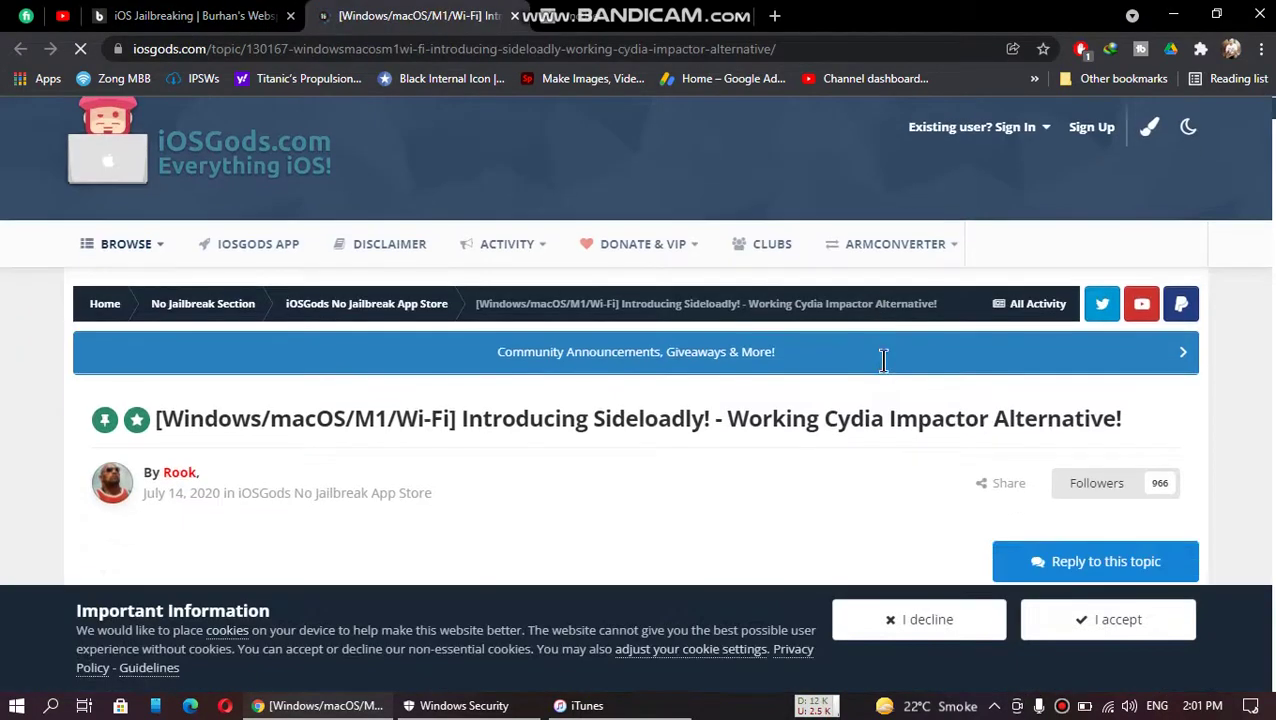
pyautogui.scroll(-5, 884, 360)
pyautogui.scroll(-4, 901, 354)
pyautogui.scroll(-6, 908, 343)
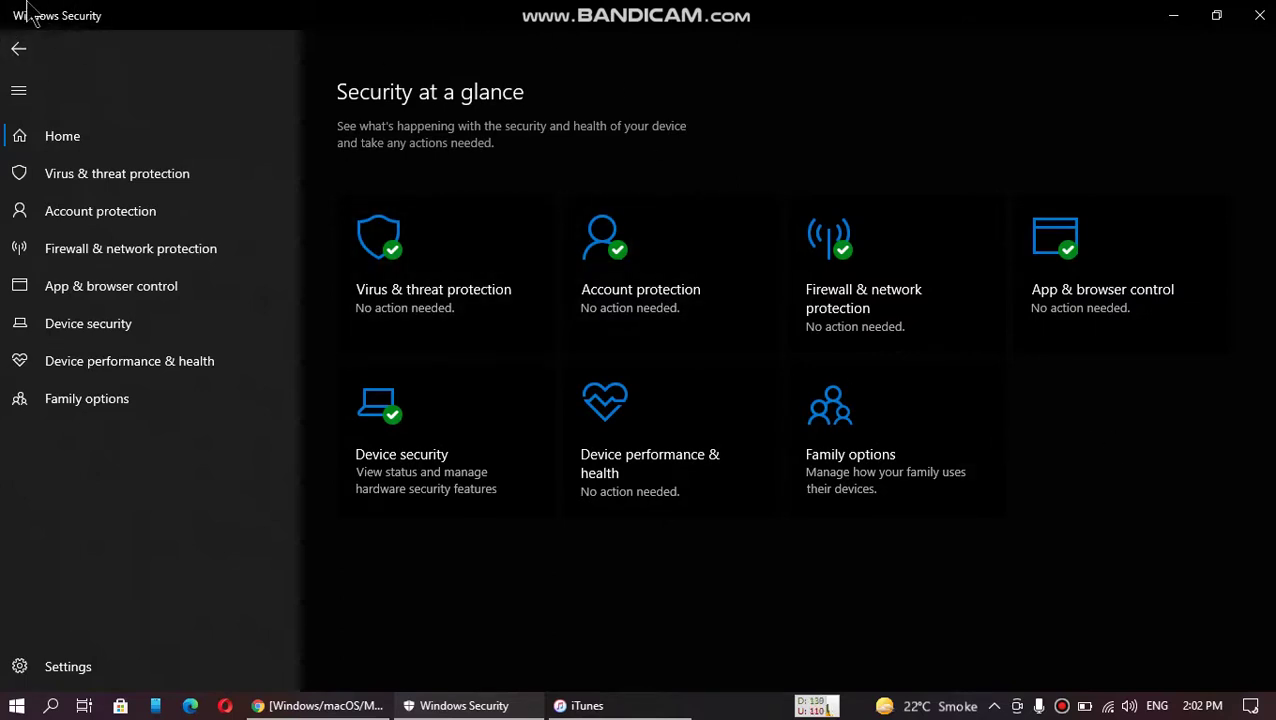
# Turn off Real-time protection in the Virus & threat protection settings
pyautogui.click(500, 341)
pyautogui.scroll(-3, 370, 367)
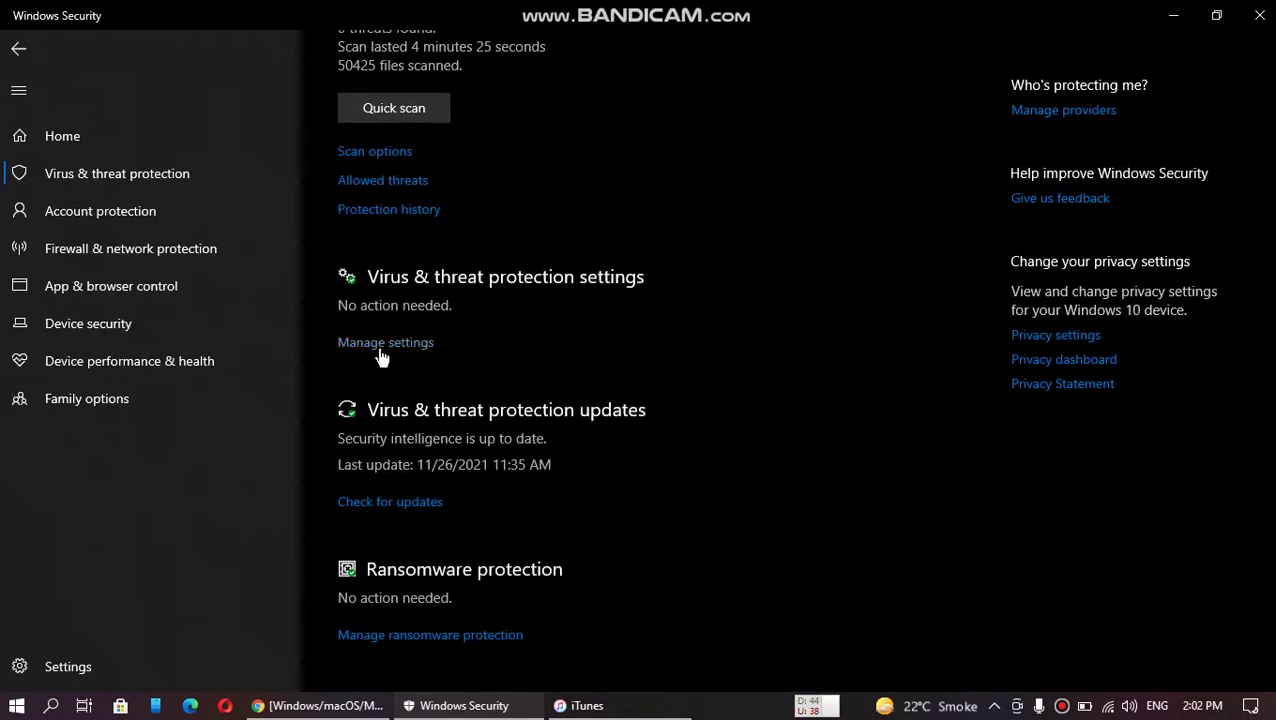
pyautogui.click(381, 345)
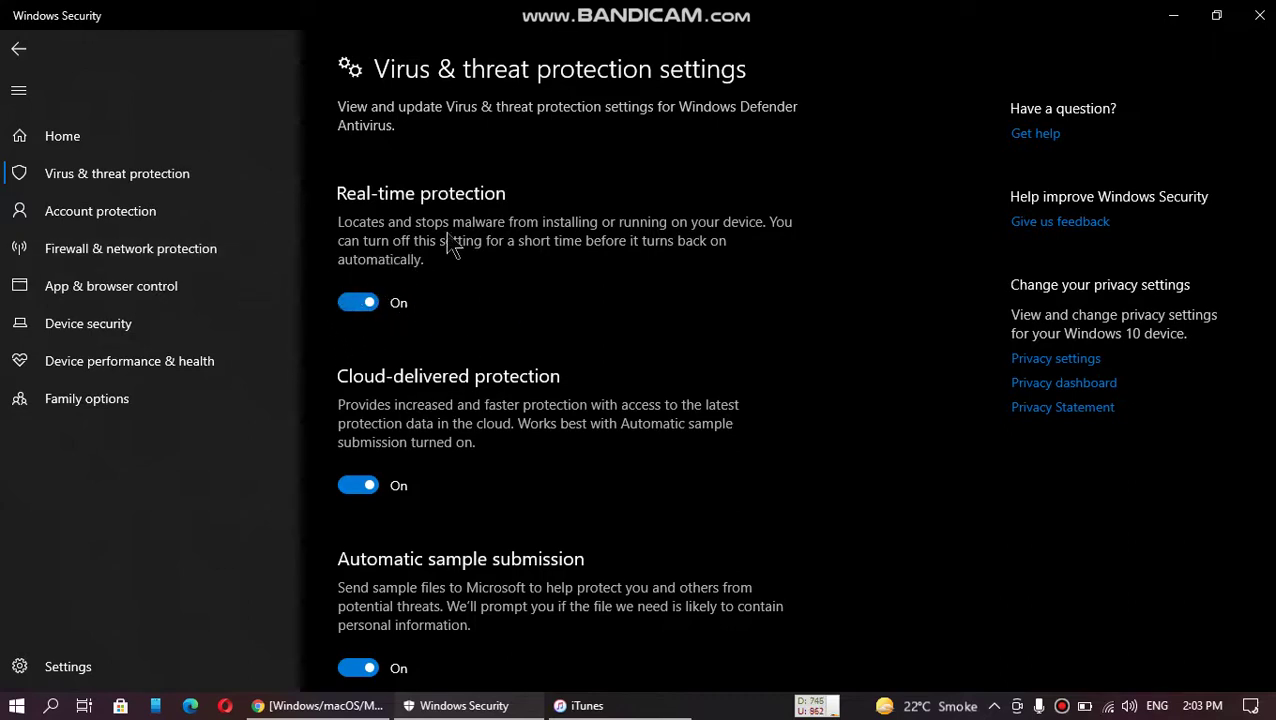
pyautogui.click(358, 302)
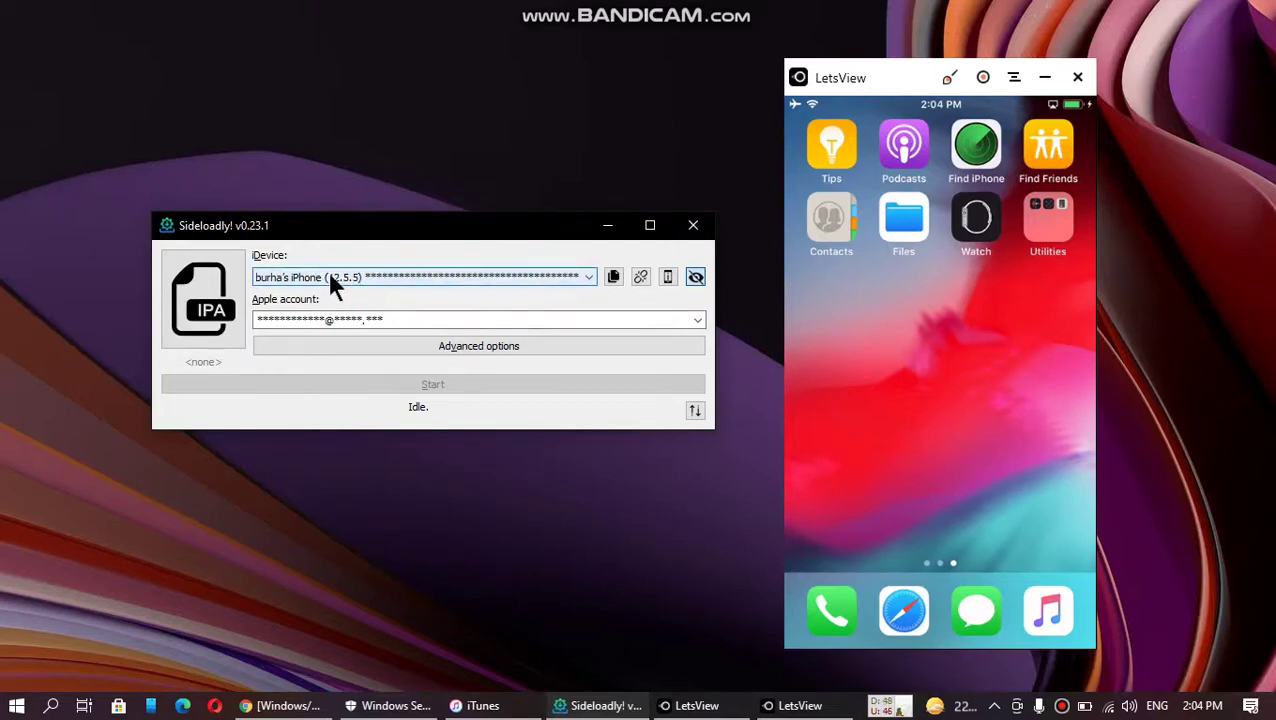
# Load unc0ver_Release_7.0.2.ipa into Sideloadly and start installing it on the iPhone
pyautogui.click(204, 312)
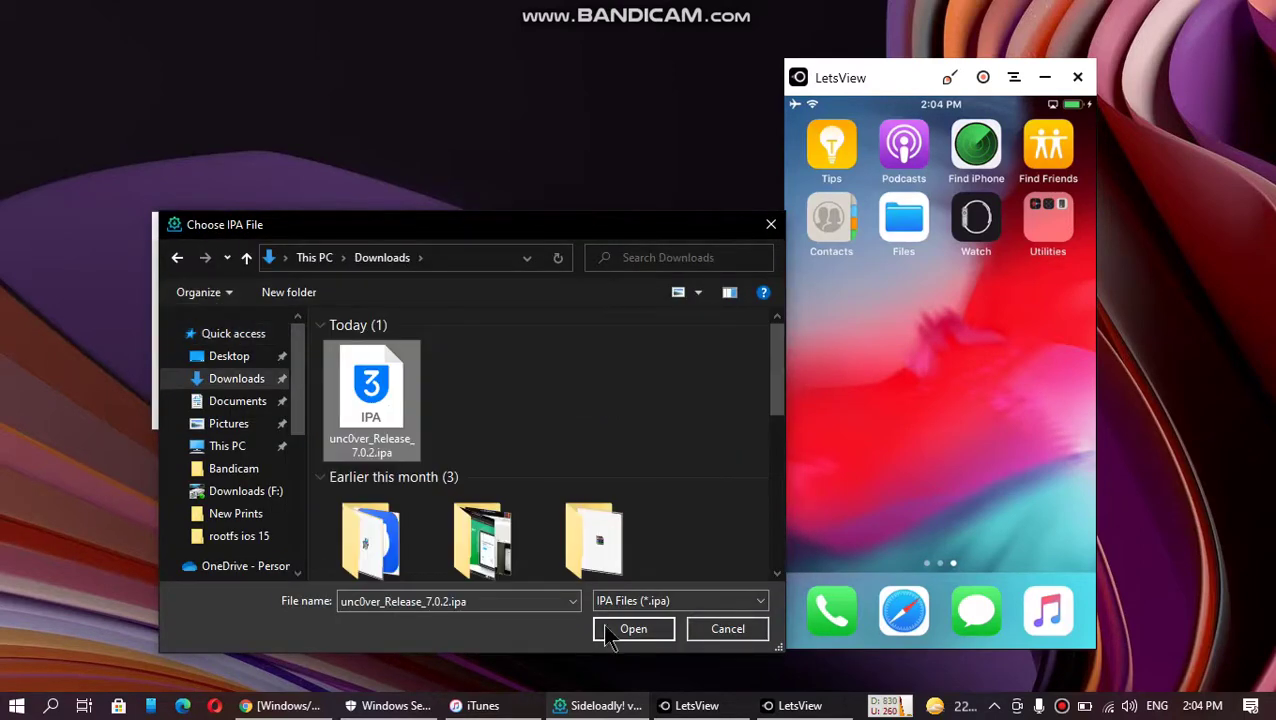
pyautogui.click(610, 629)
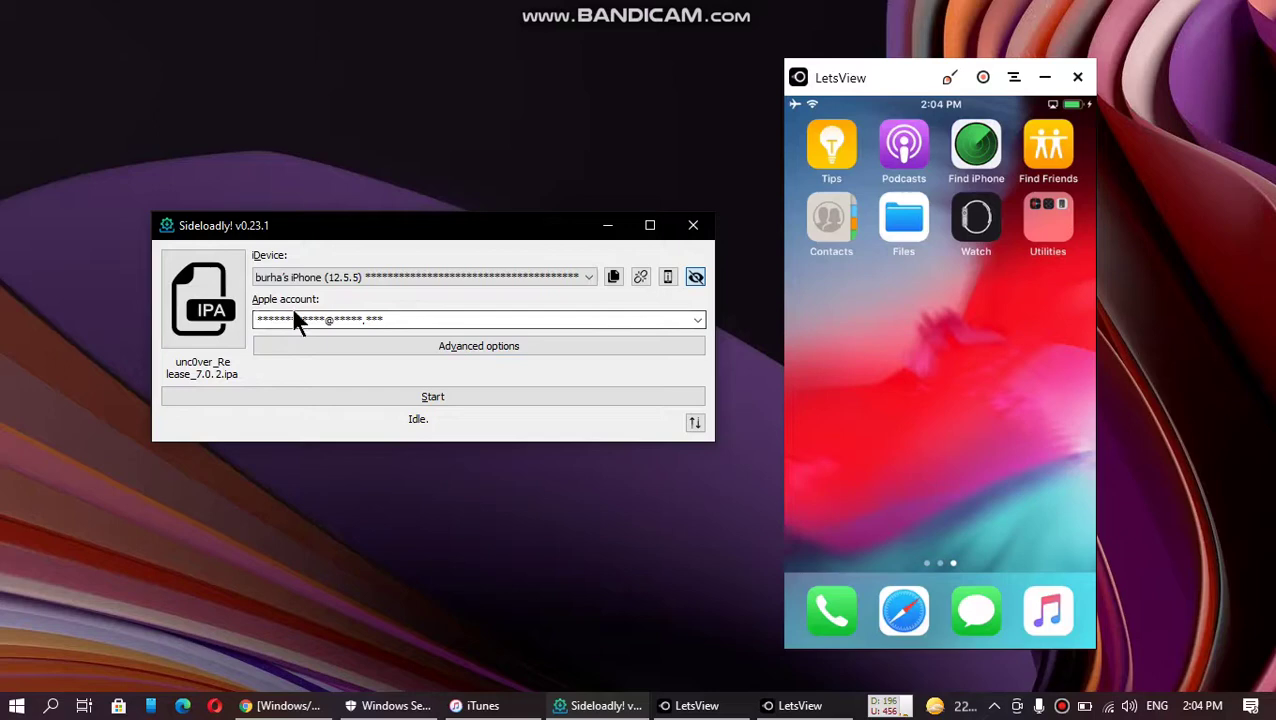
pyautogui.click(432, 396)
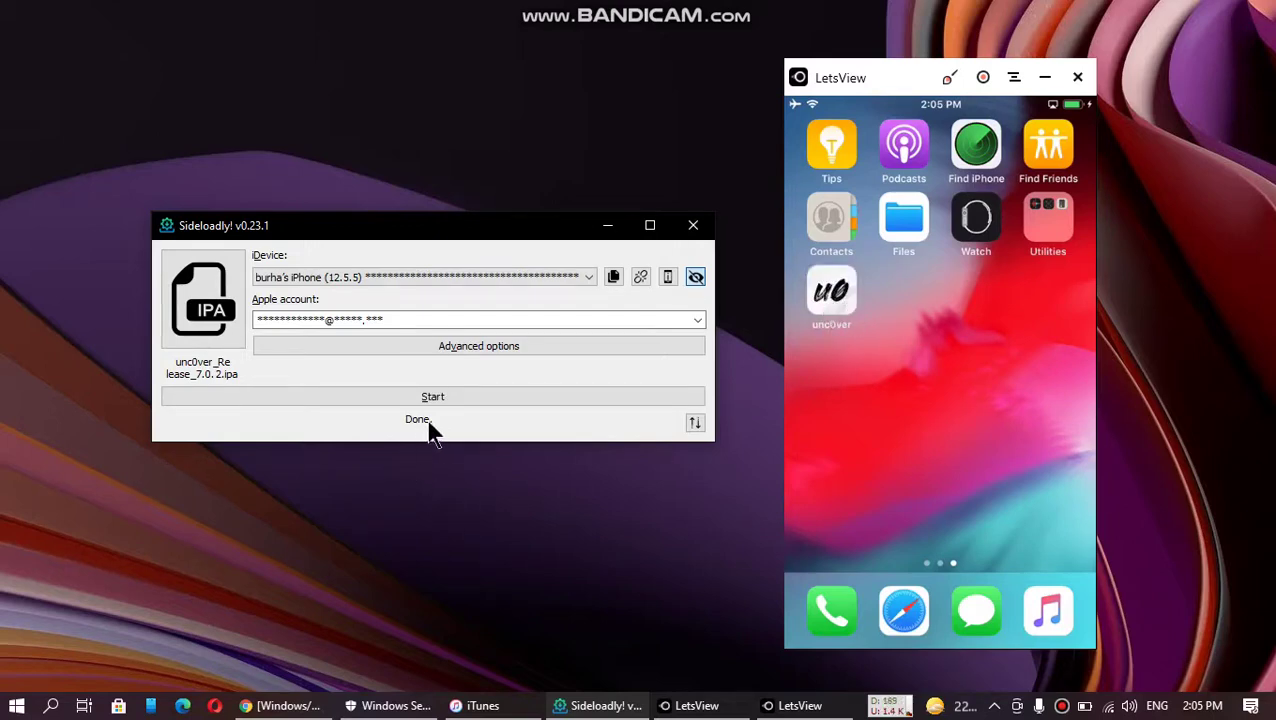
# Close Sideloadly now that the unc0ver install is done
pyautogui.click(693, 225)
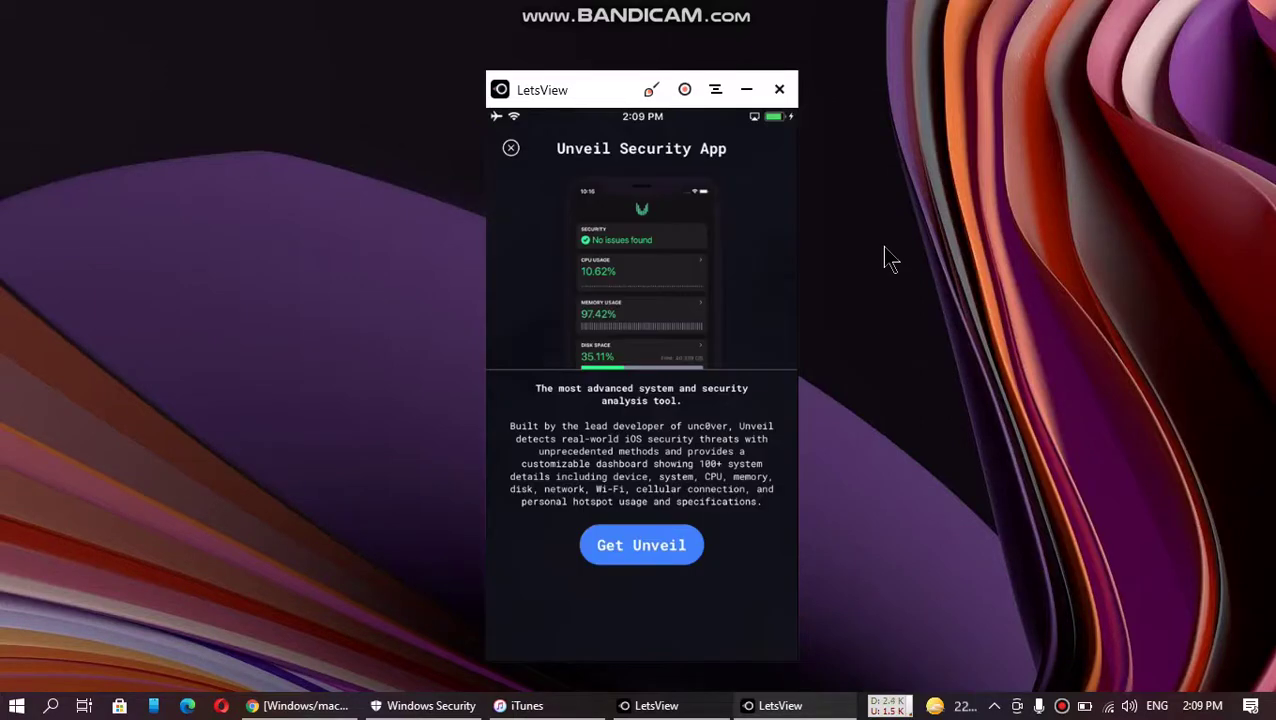
# Dismiss the Unveil Security App promo covering the unc0ver screen
pyautogui.click(511, 148)
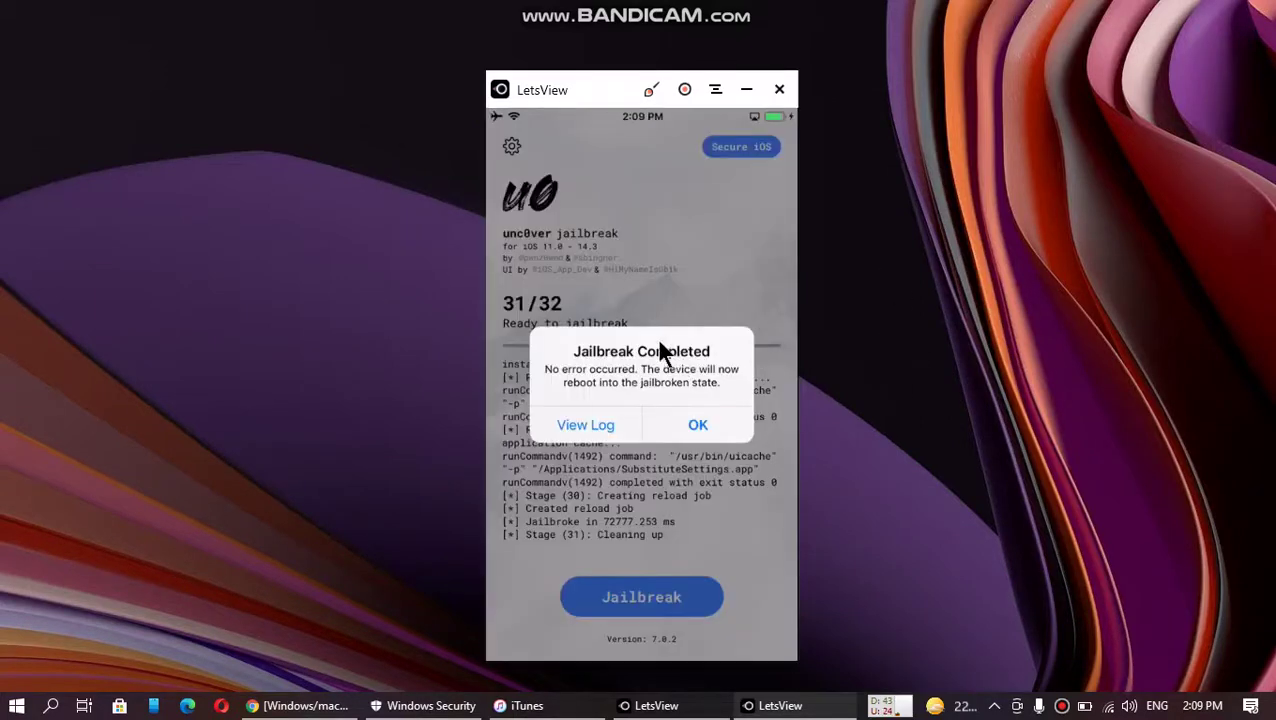